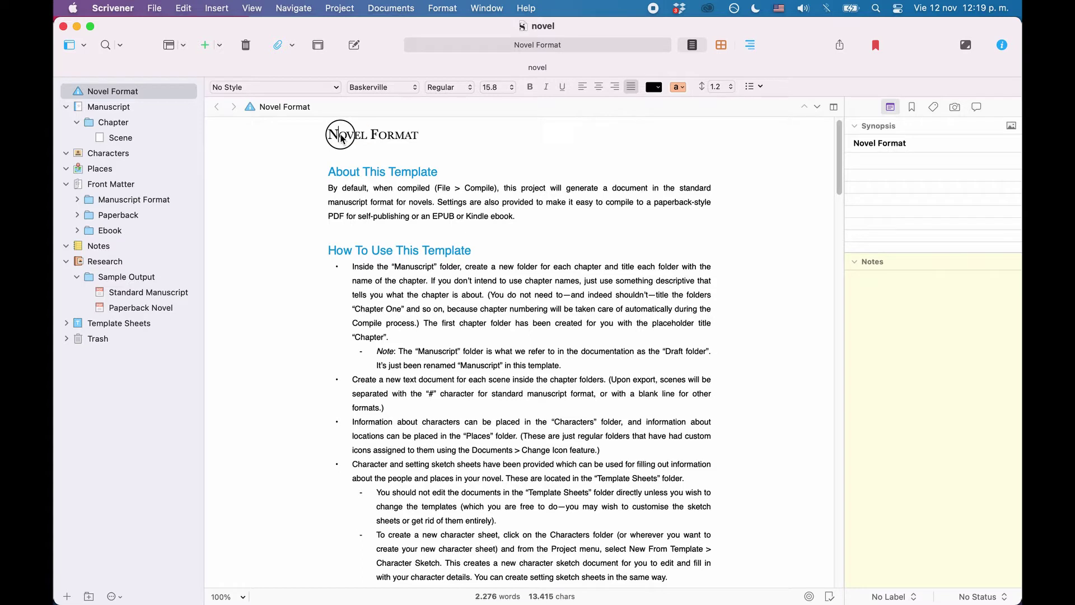
drag(328, 135, 421, 147)
click(430, 137)
Step: Examine the available section types in the project settings, from Part Heading to Heading, and leave the settings without saving
click(340, 8)
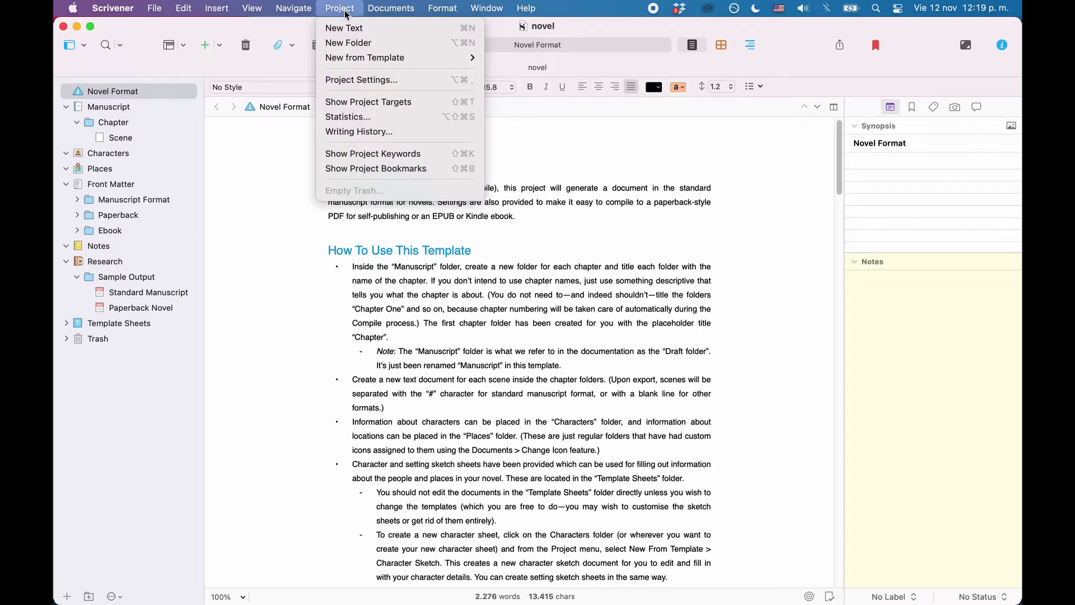
click(352, 81)
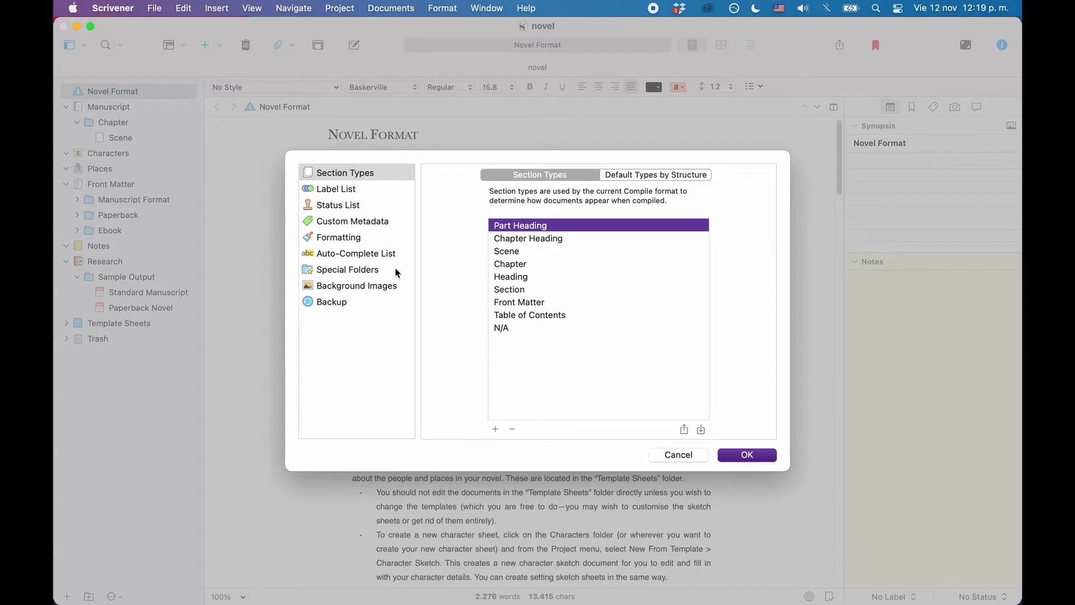
click(336, 174)
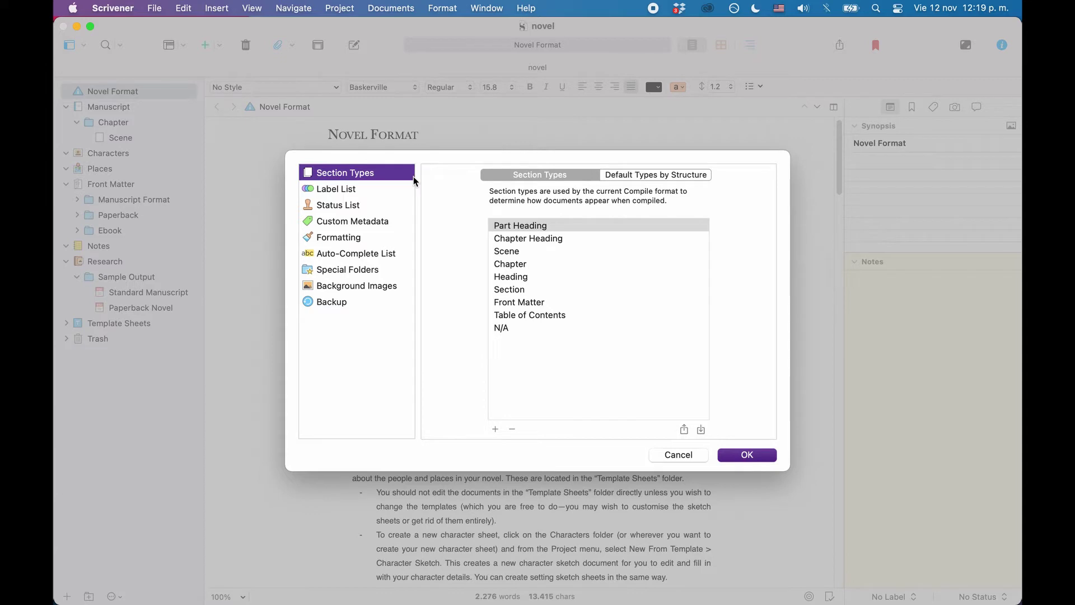
click(583, 230)
click(582, 229)
click(586, 240)
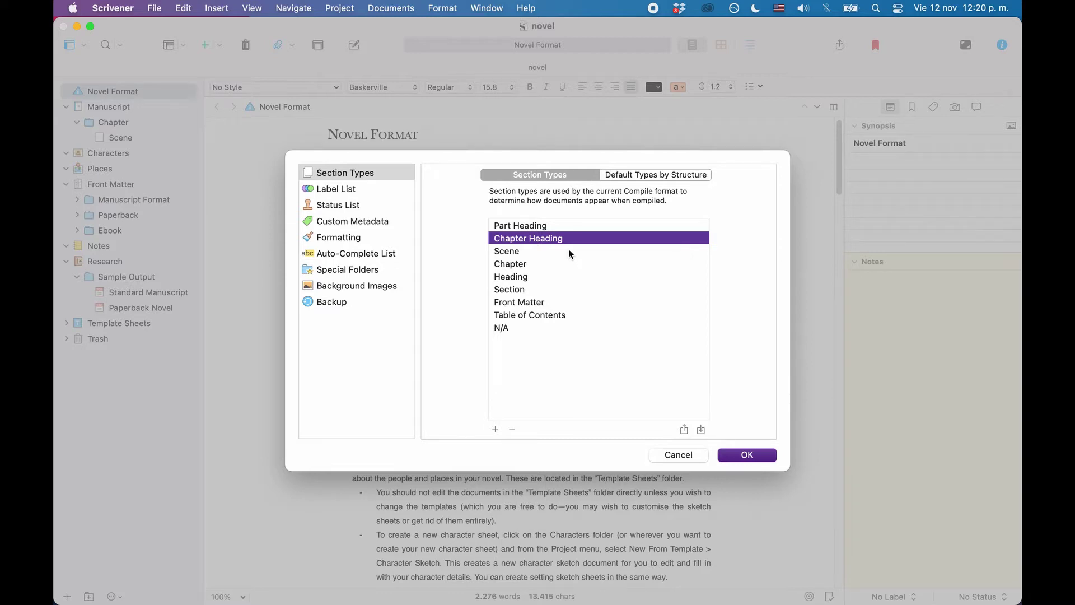
click(570, 252)
click(546, 264)
click(542, 277)
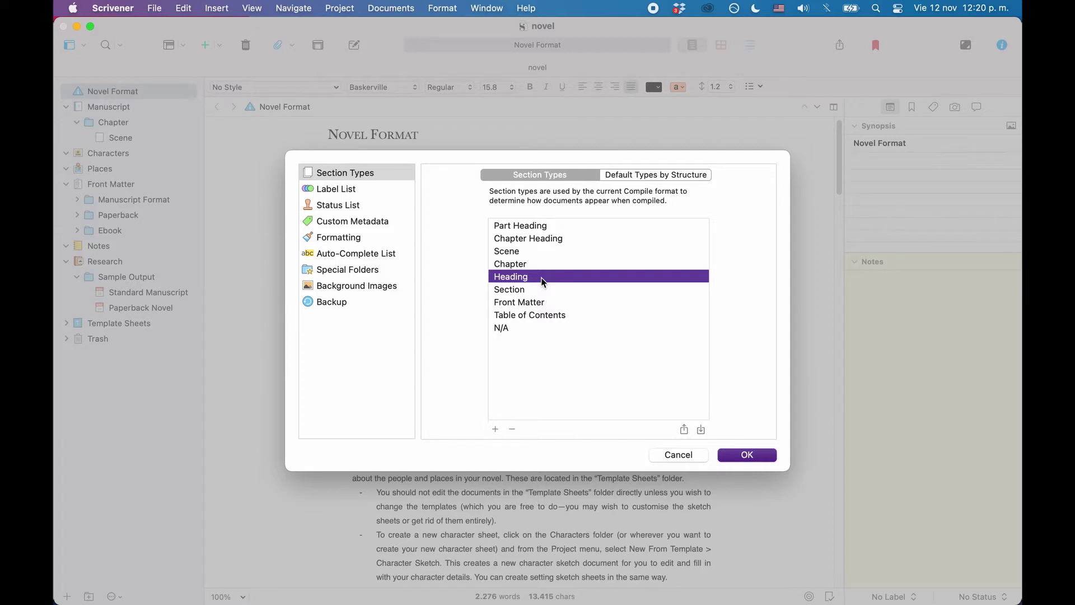
click(684, 456)
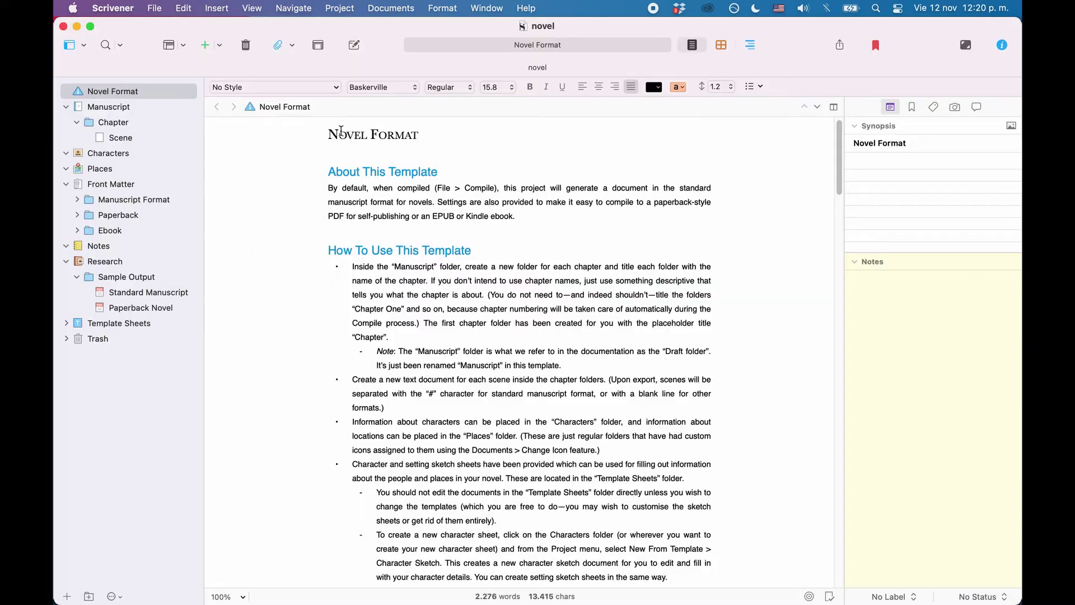
Step: Try assigning the Heading section type to the Title Page in the compile settings, and cancel the compile
click(154, 12)
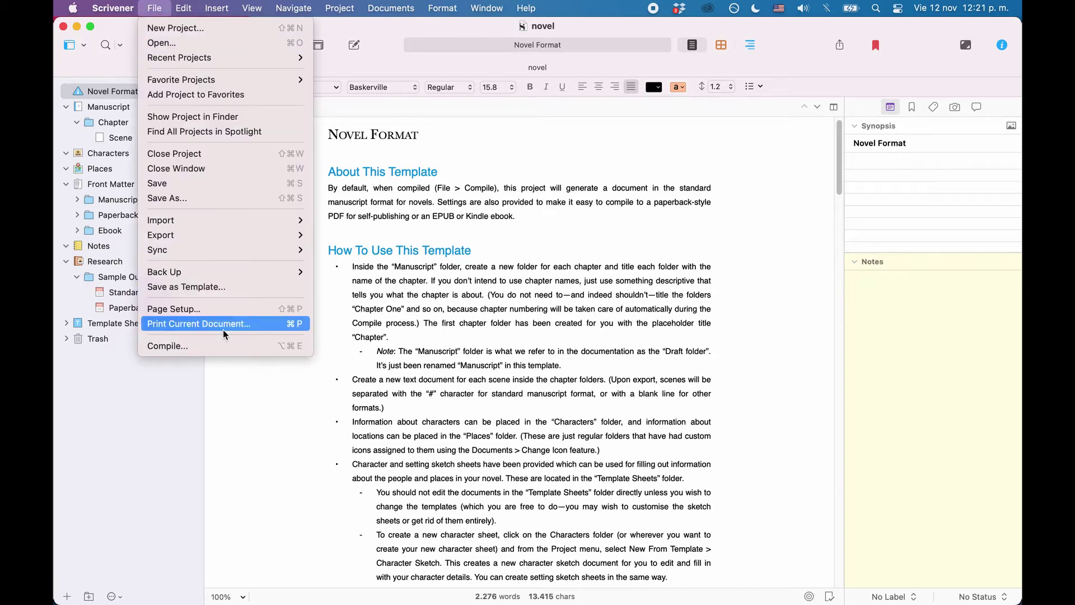
click(221, 344)
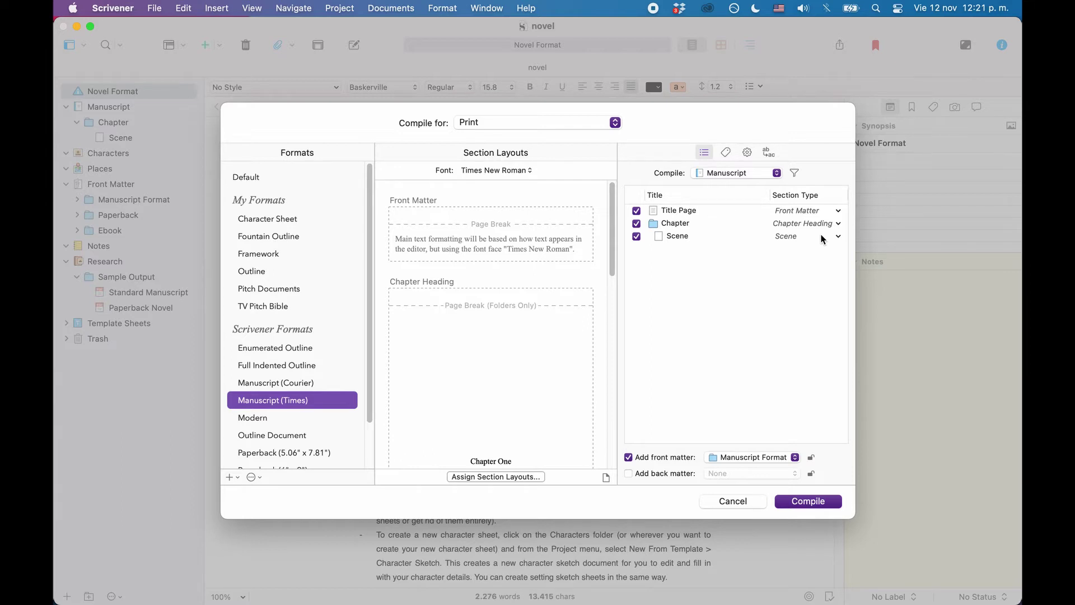
click(838, 211)
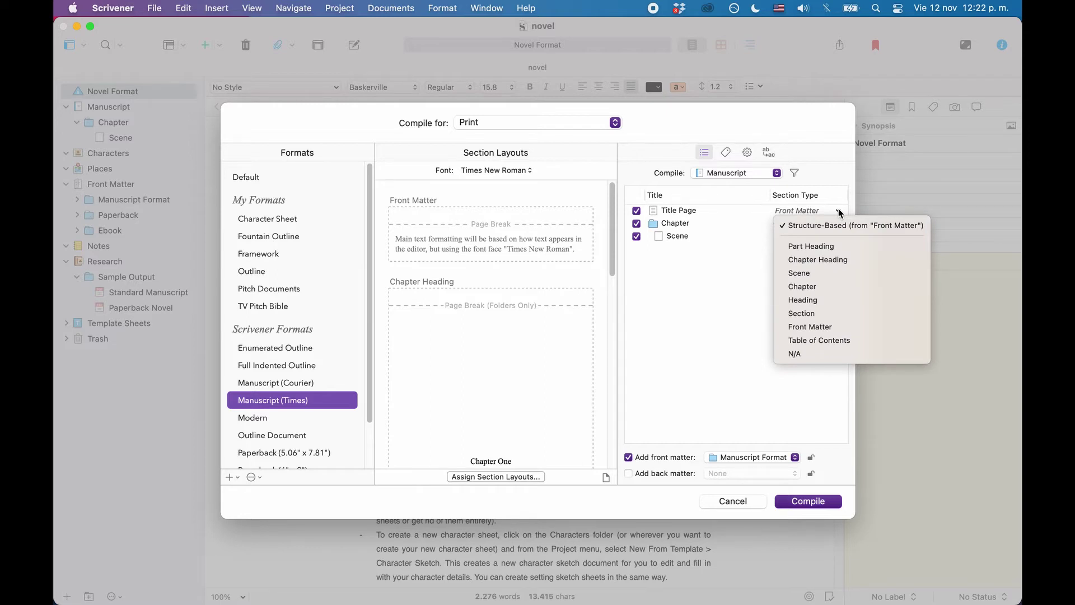
click(825, 301)
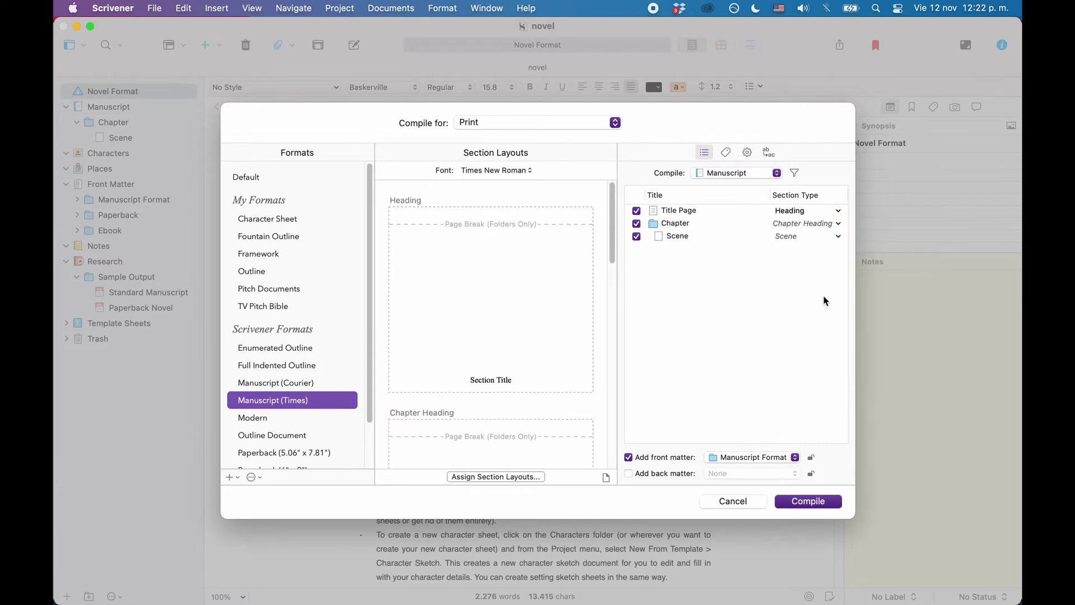
click(838, 211)
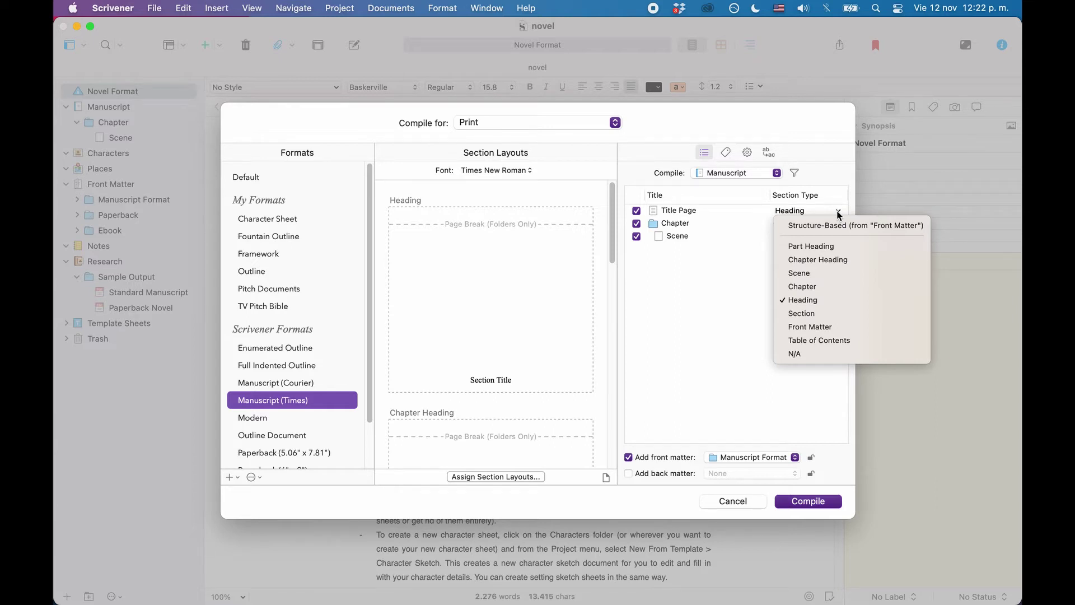
click(797, 296)
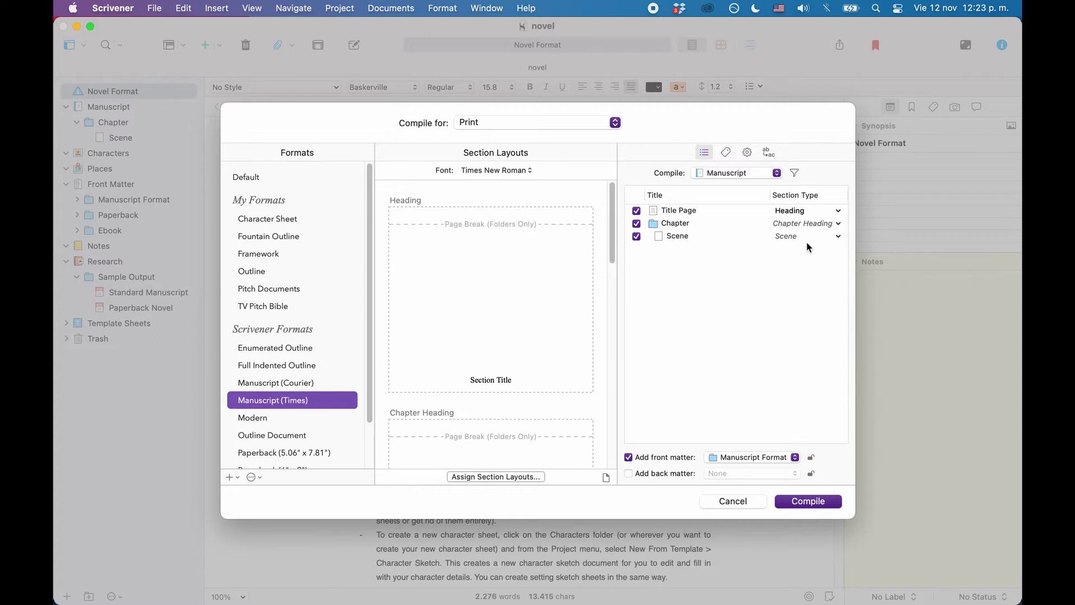
click(733, 502)
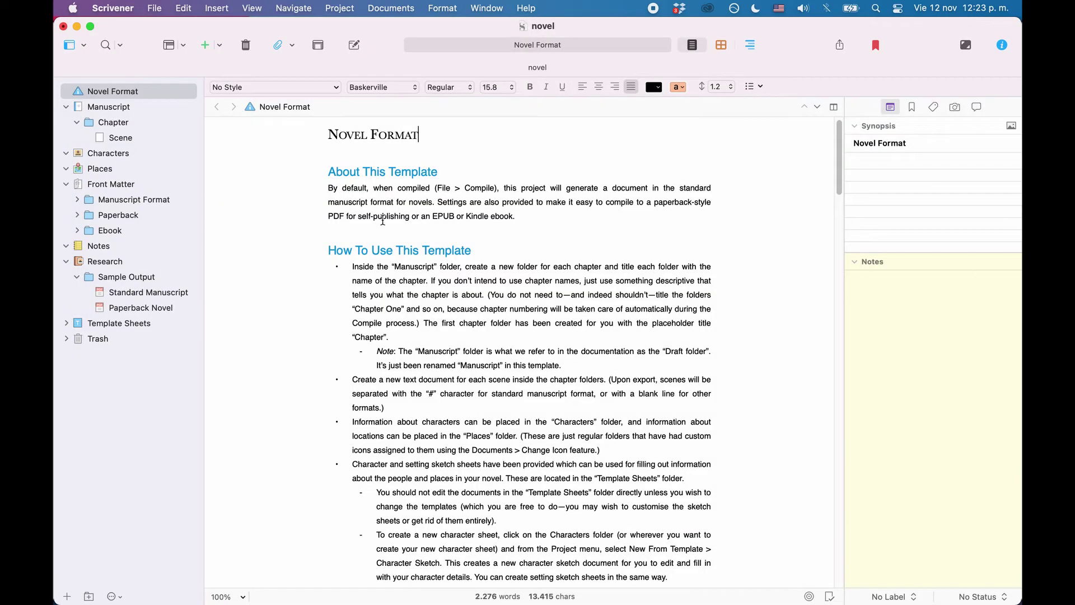
Step: Open the section types in the project settings
click(340, 8)
click(367, 82)
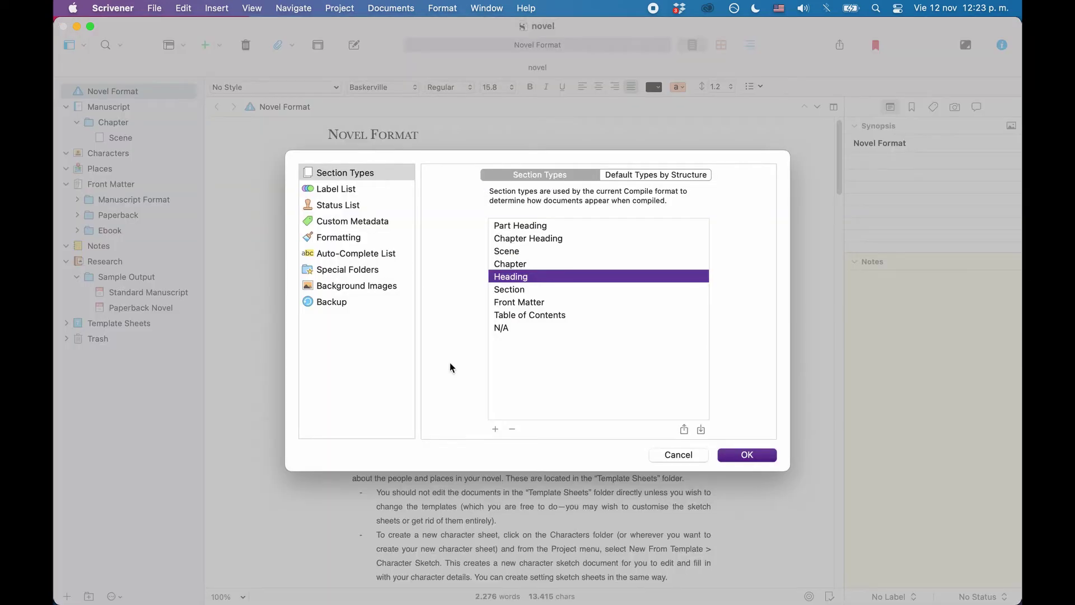
click(389, 171)
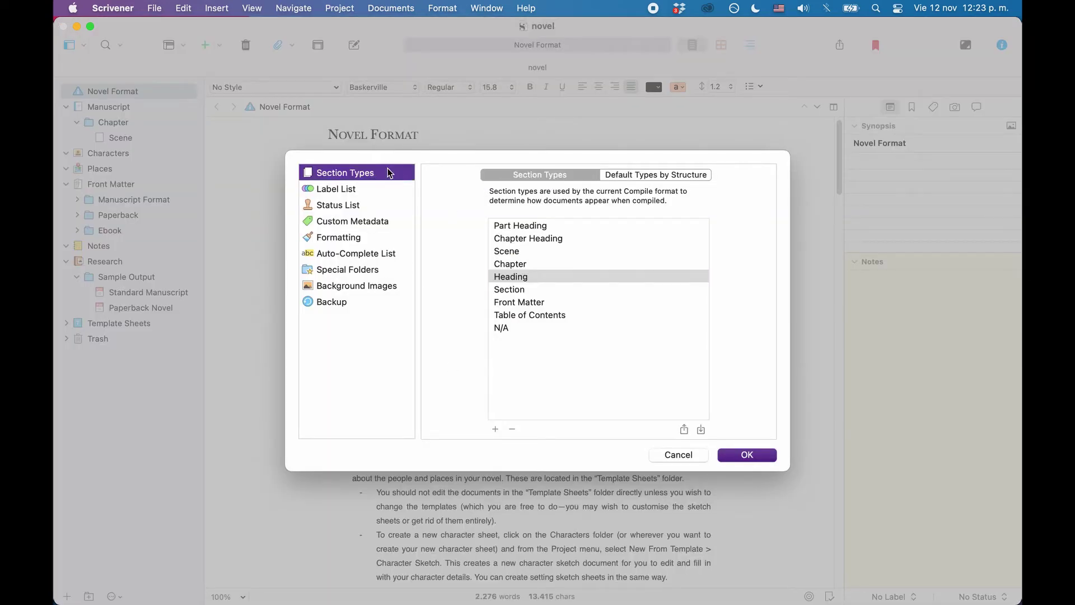
Step: Try adding a section type named "New Section" below Part Heading, and remove it again
click(539, 224)
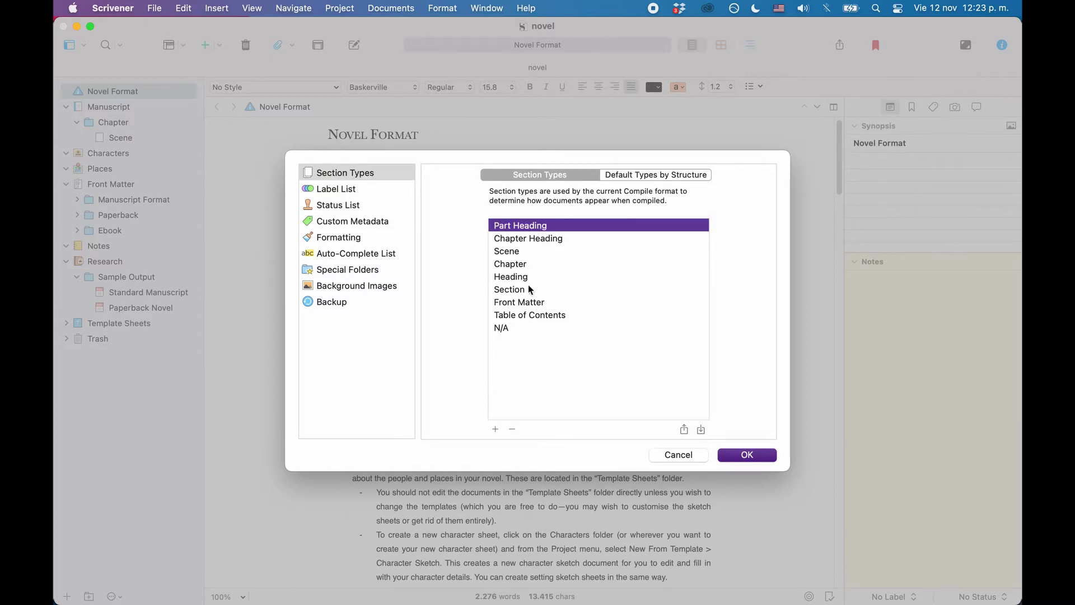
click(496, 429)
text(New Section)
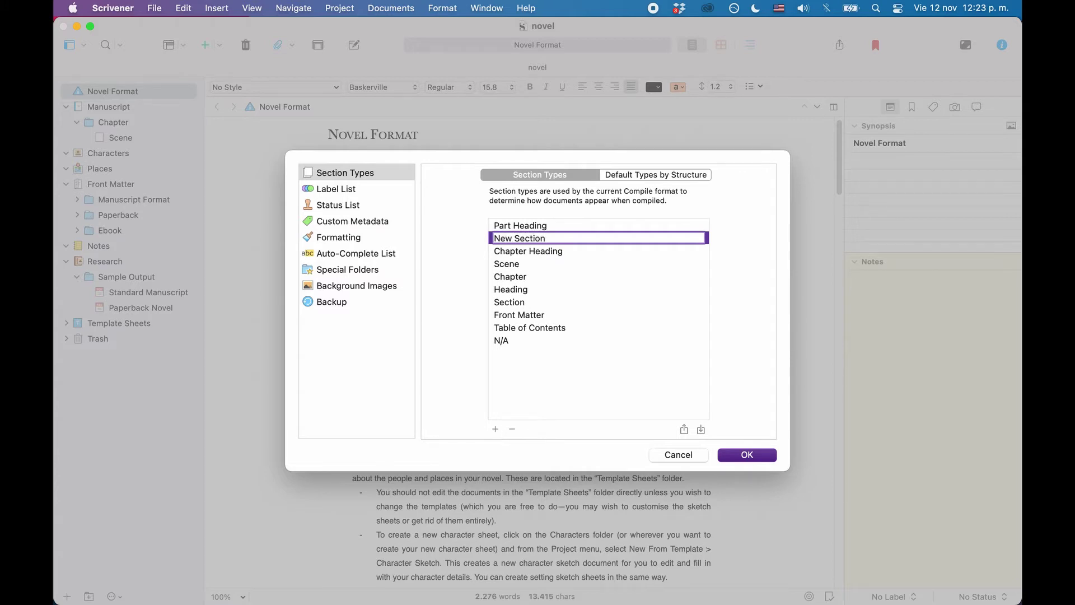
key(Return)
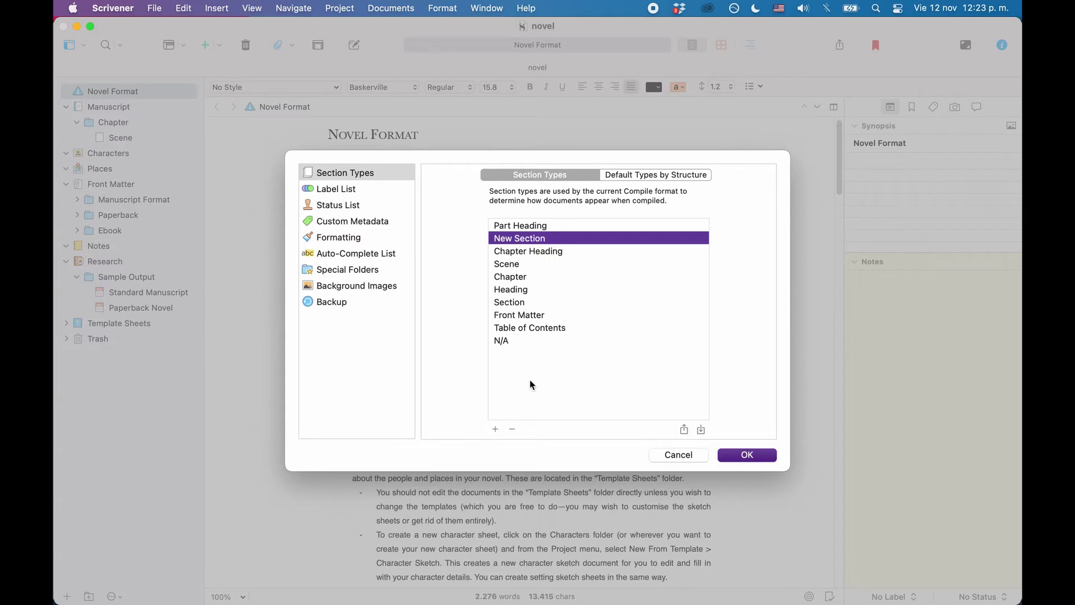
click(513, 429)
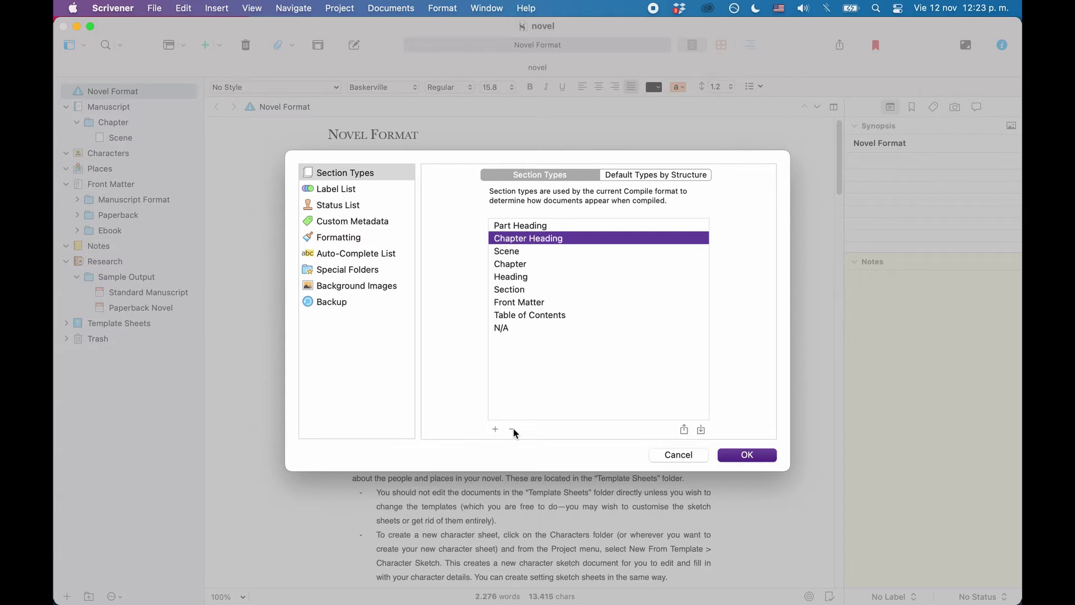
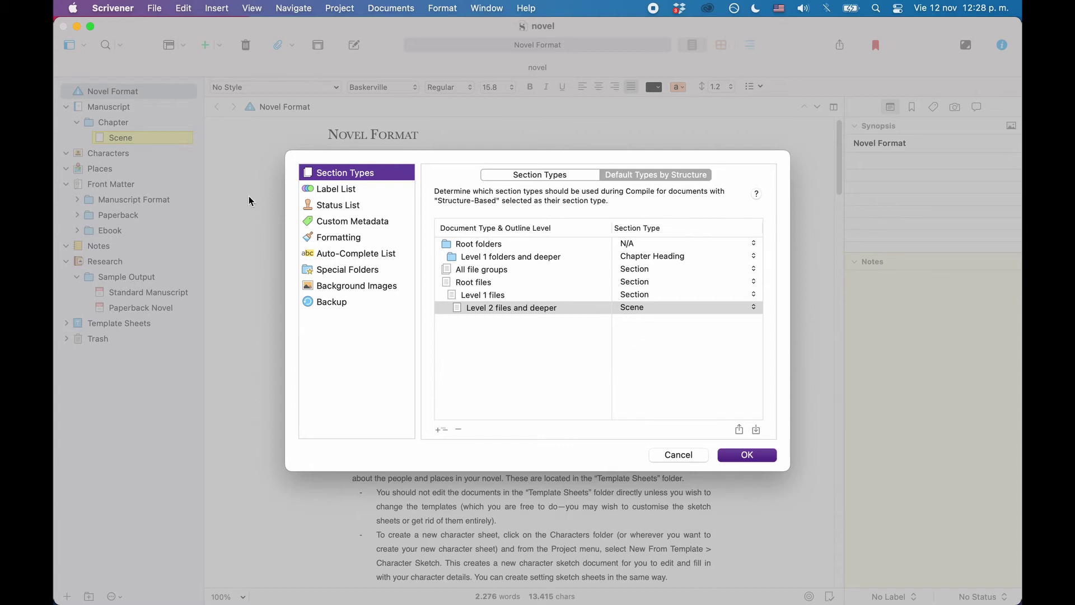
Step: Examine which binder items each folder and file level covers in the default types by structure, and their section types
click(480, 246)
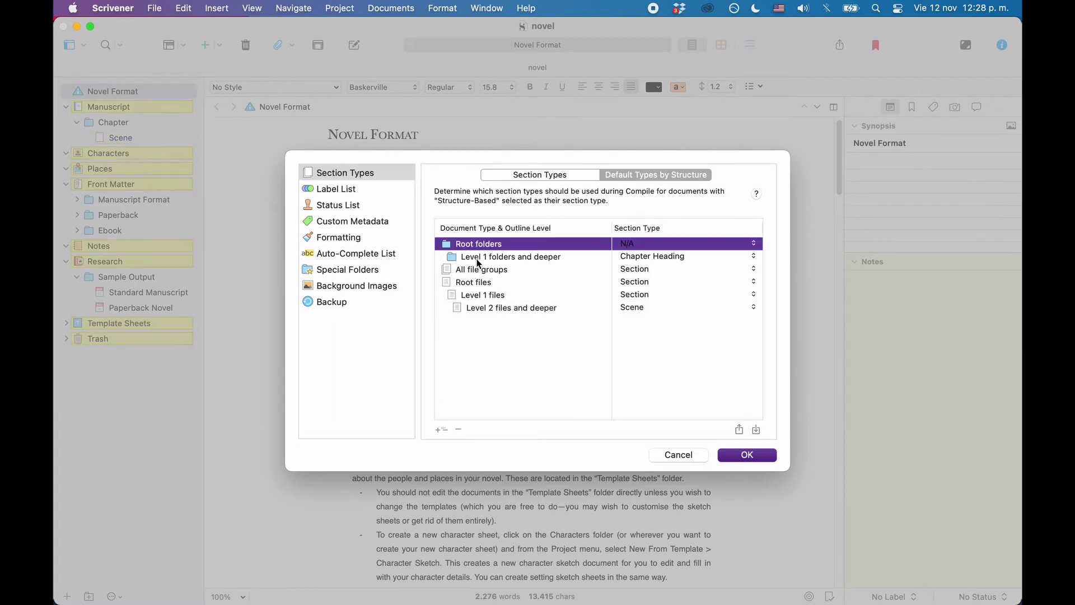
click(478, 260)
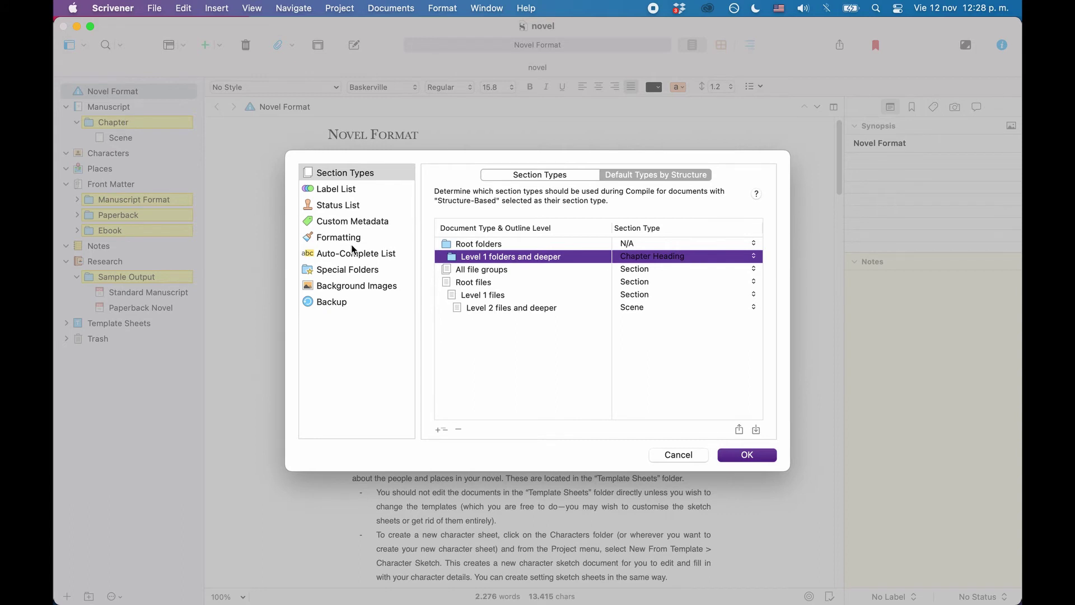
click(472, 309)
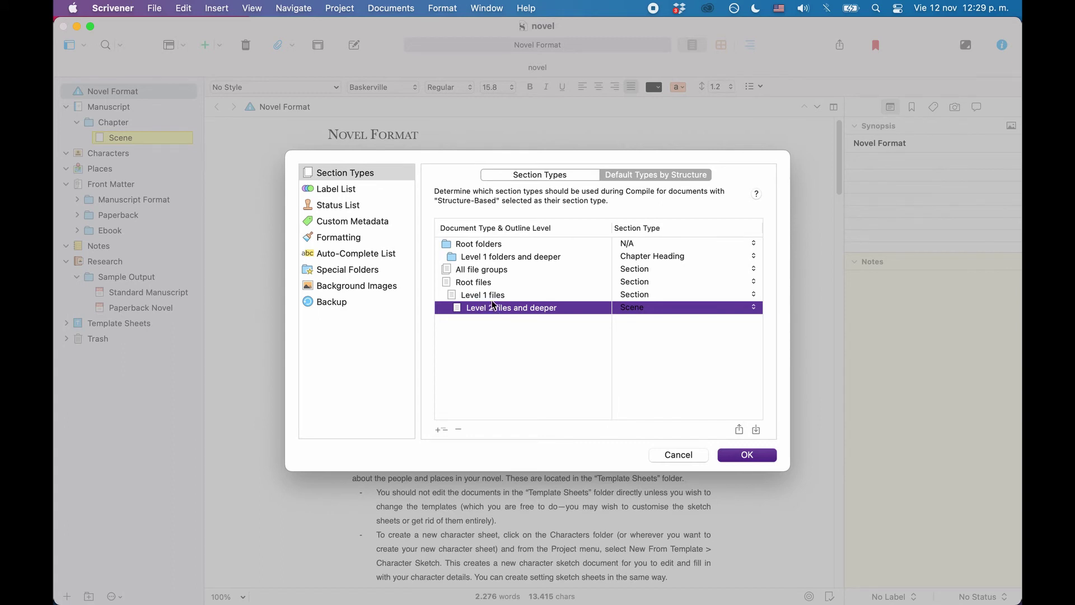
click(473, 245)
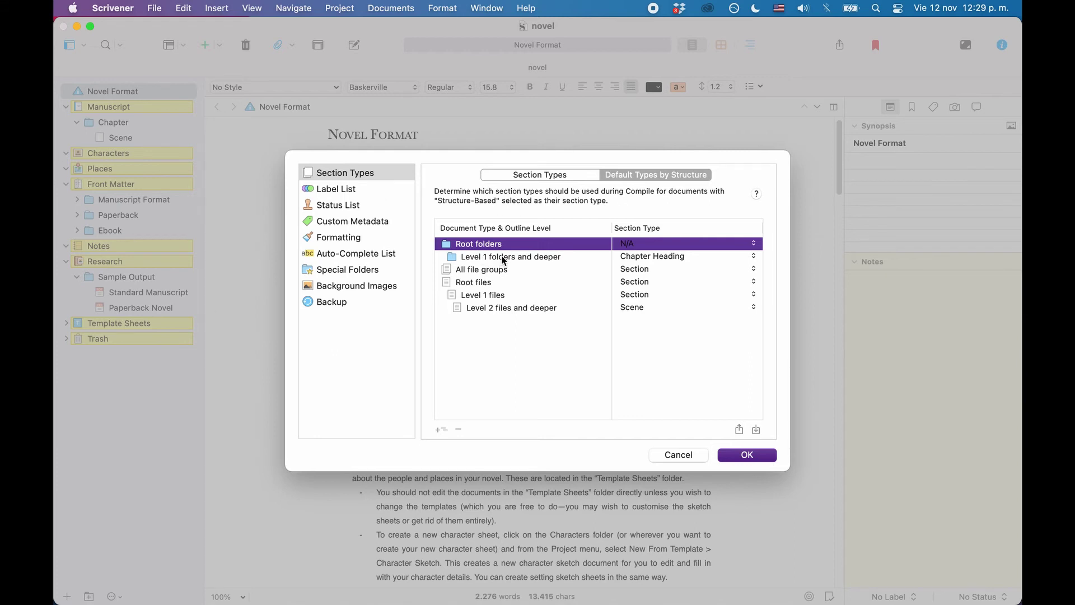
click(492, 308)
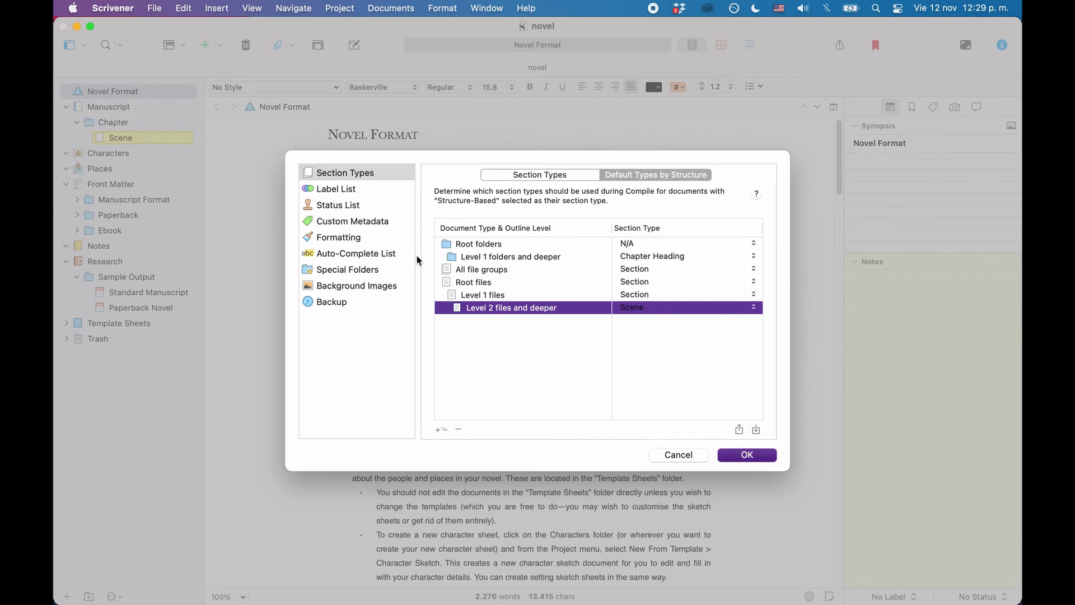
click(467, 295)
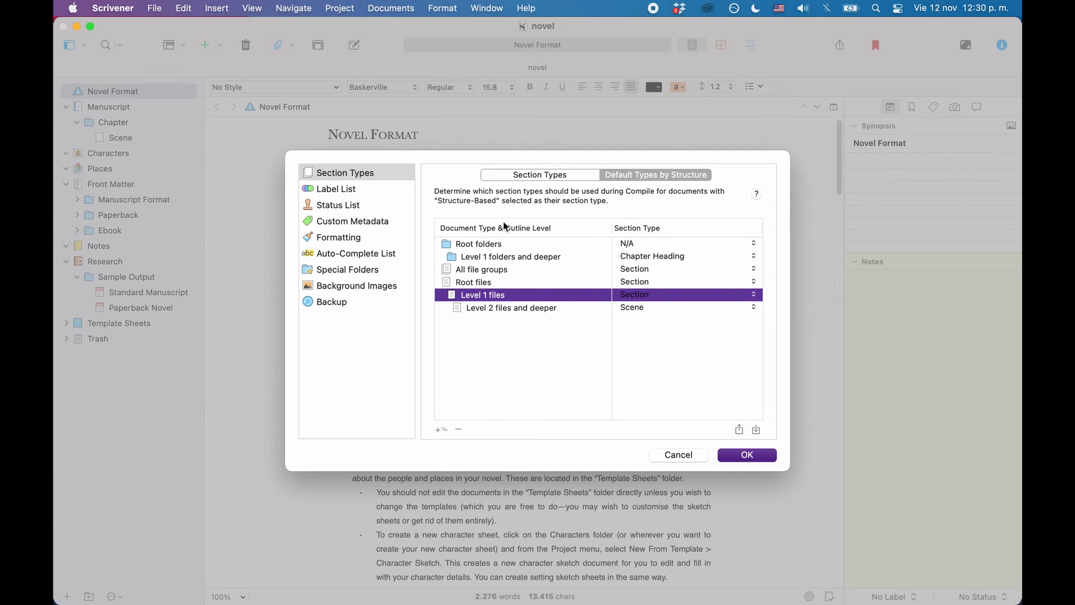
click(468, 284)
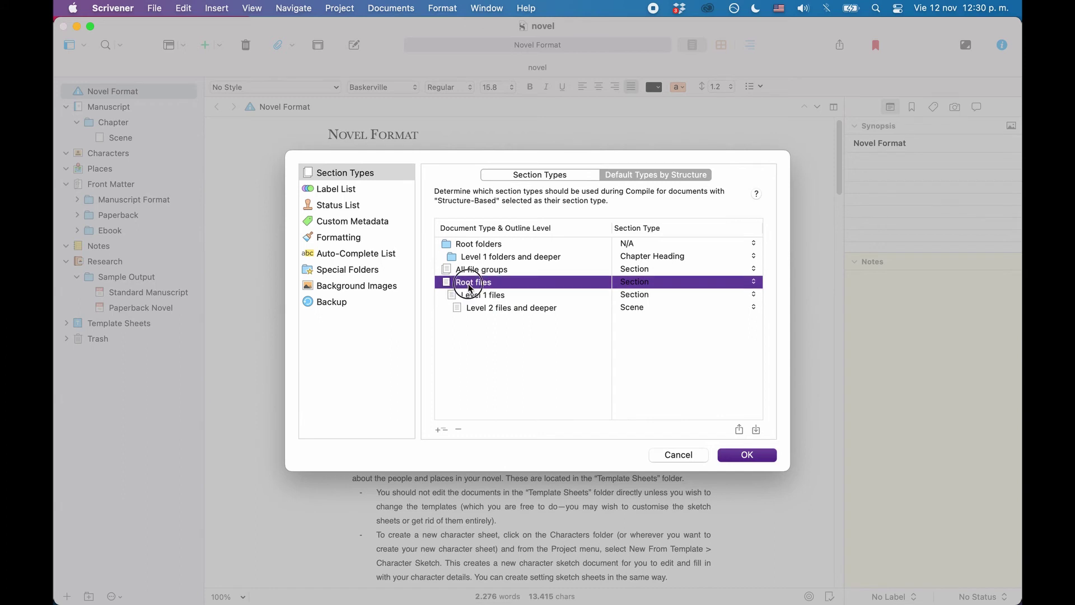
click(494, 296)
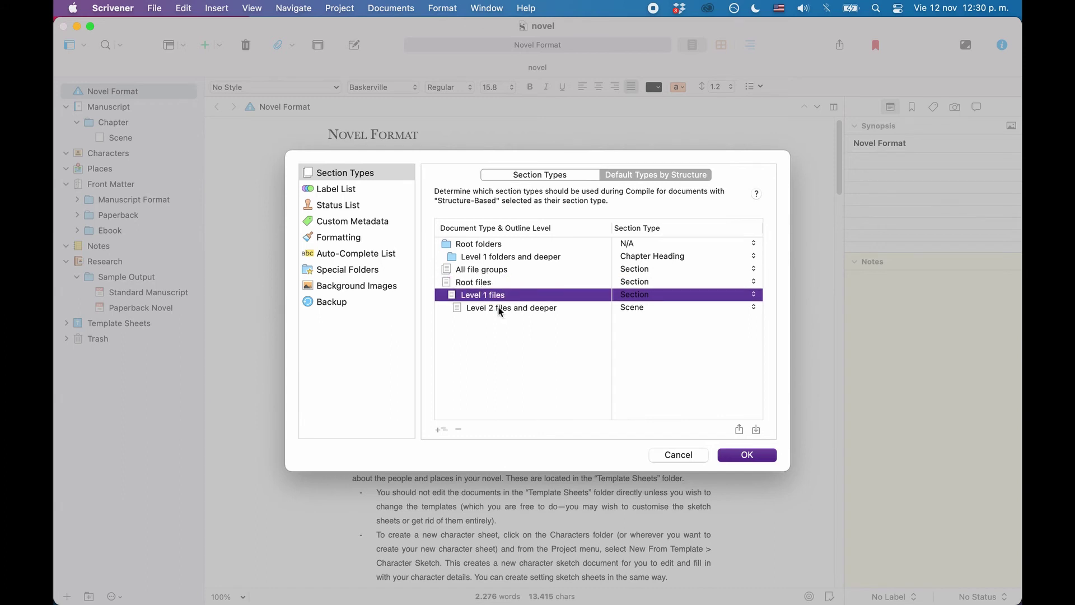
click(500, 309)
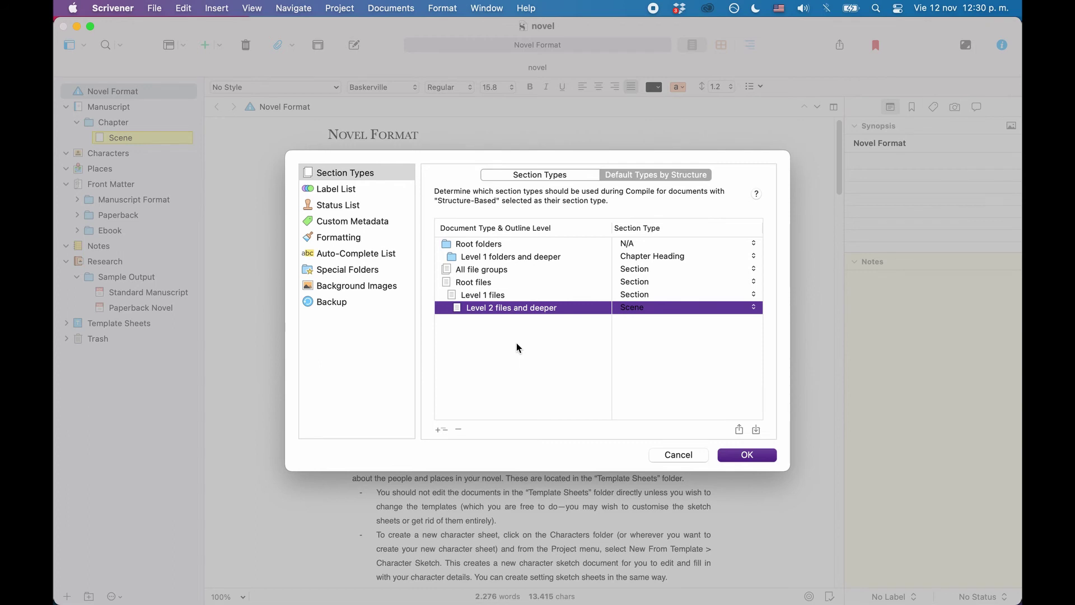
Step: Add a deeper folder level beneath the Level 1 folders in the default types by structure
click(472, 273)
click(470, 257)
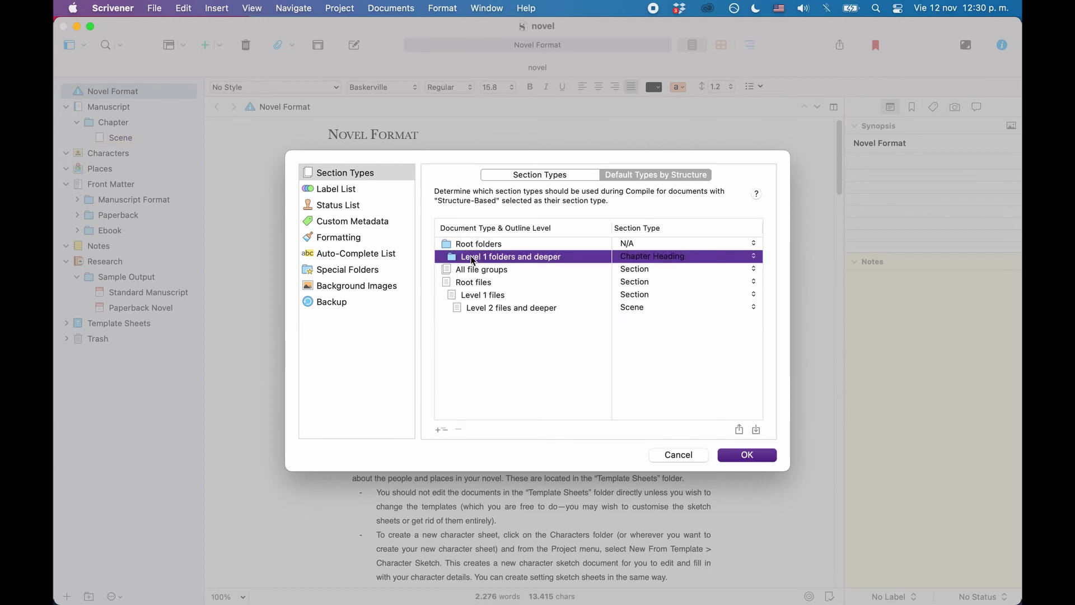
click(471, 244)
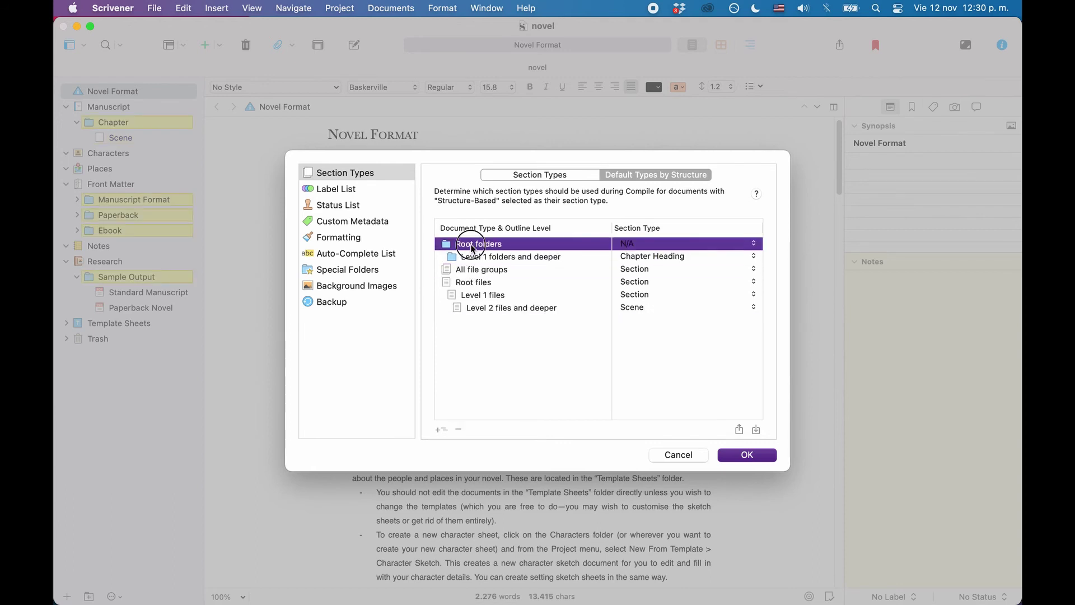
click(476, 260)
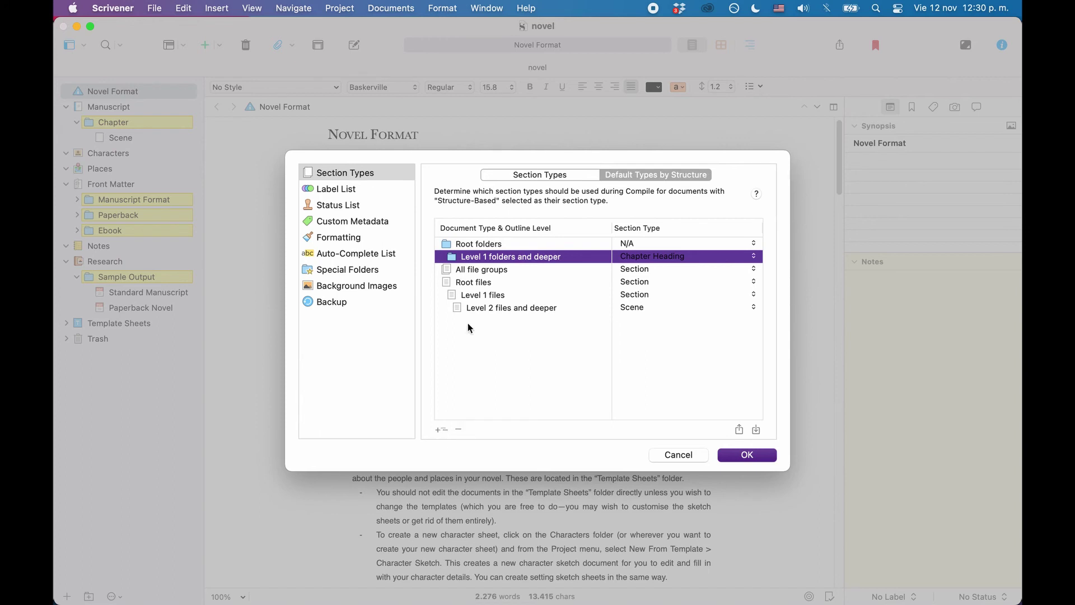
click(441, 430)
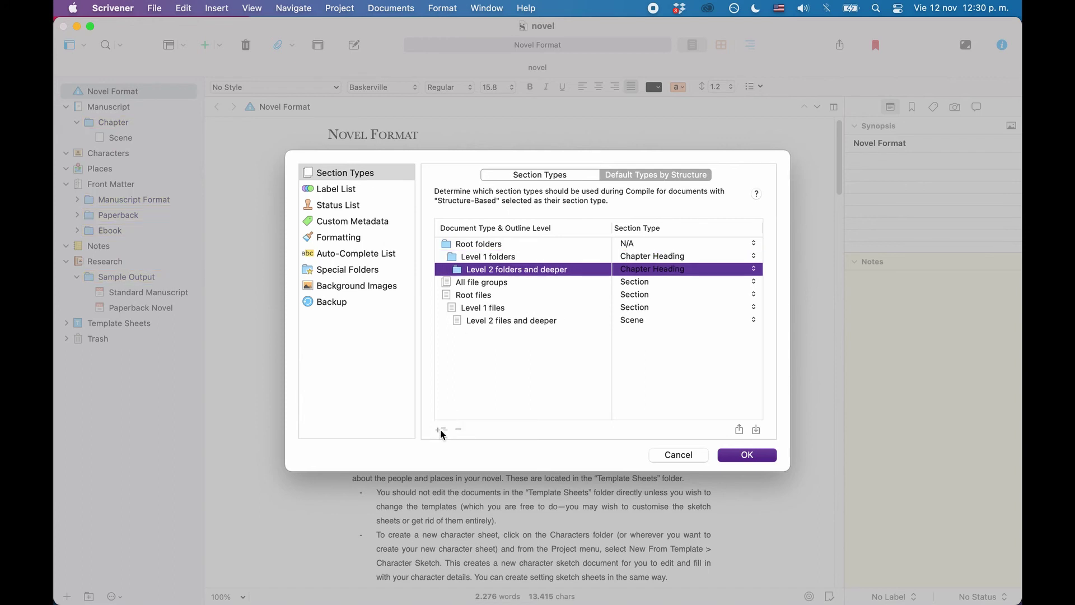
Step: Check the default section types of all file groups and of Level 2 files and deeper
click(470, 284)
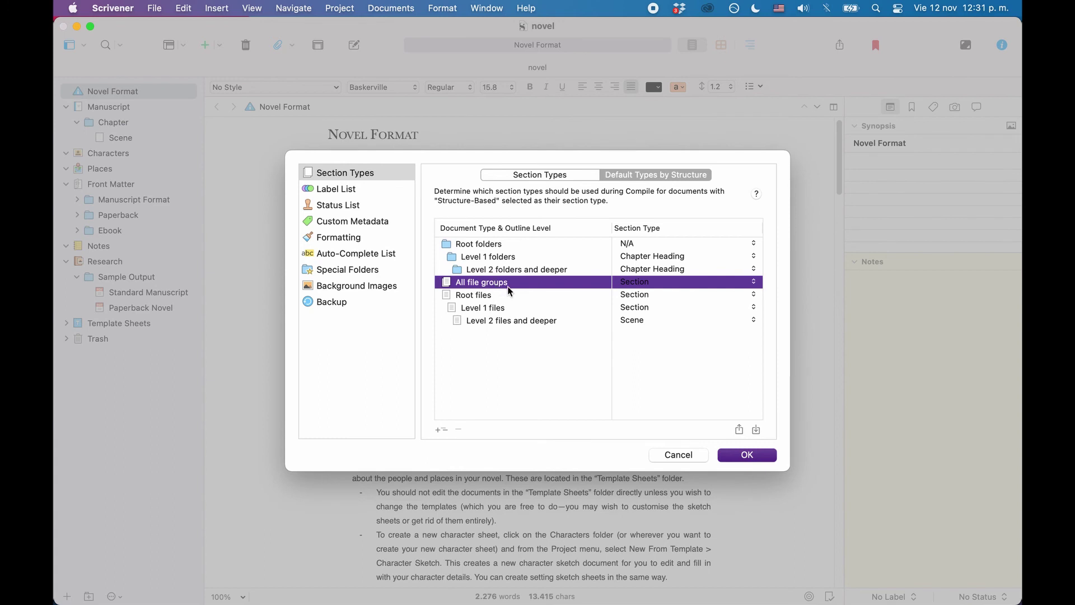
click(492, 323)
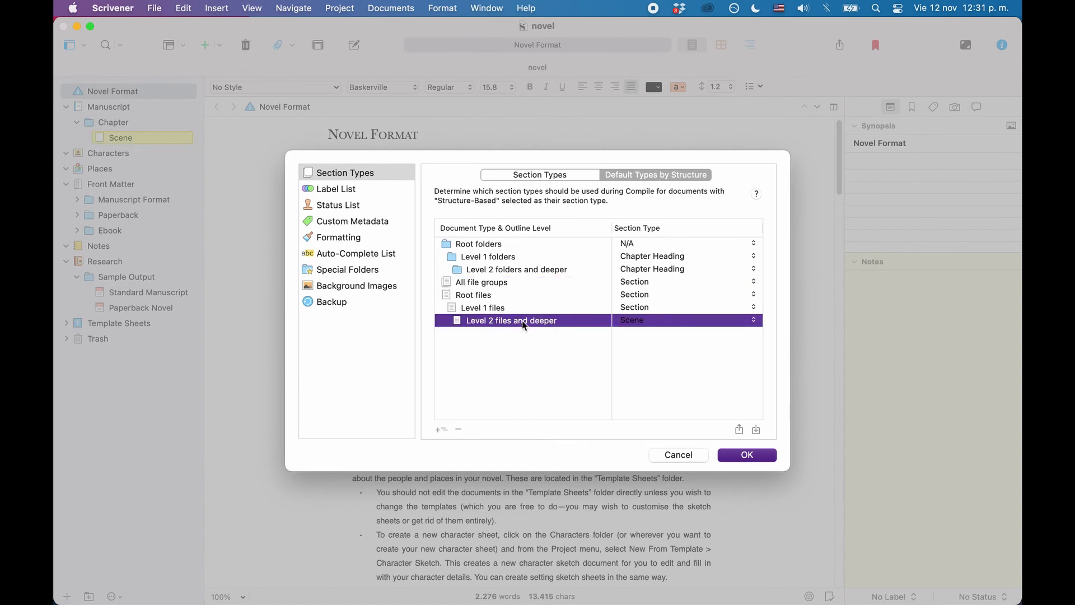
Step: Dismiss the project settings without saving and nest a new text document named "Scene below" under the Scene document
click(679, 454)
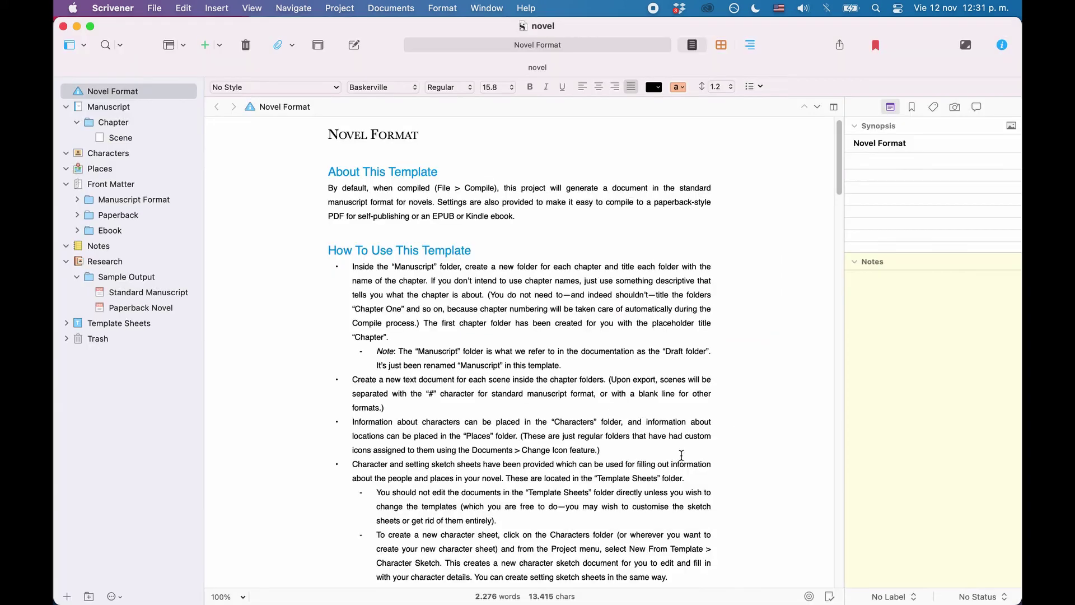
click(115, 138)
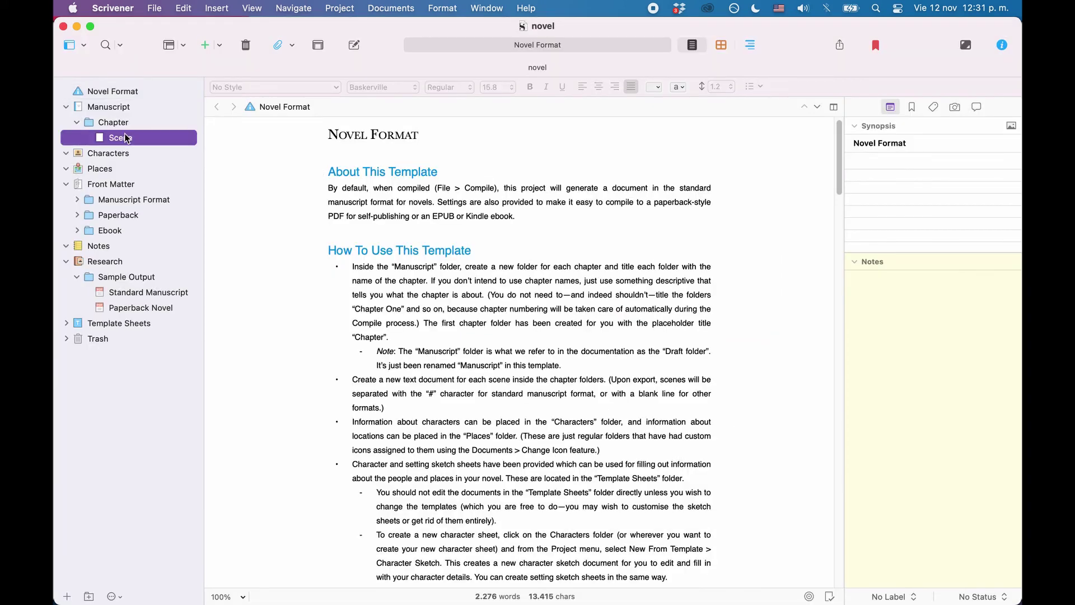
click(205, 46)
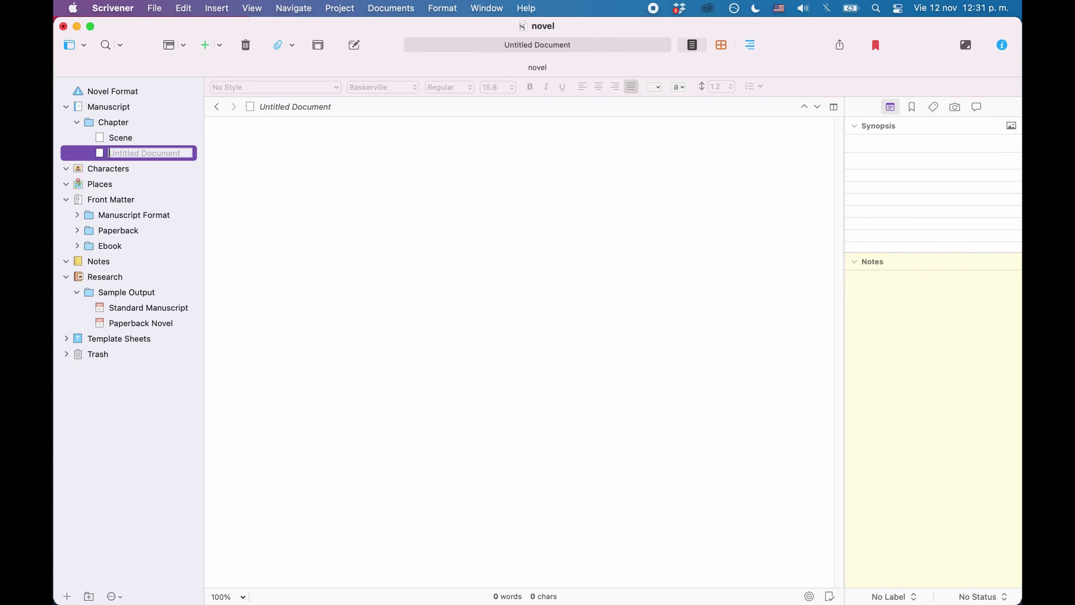
text(Scene below)
key(Return)
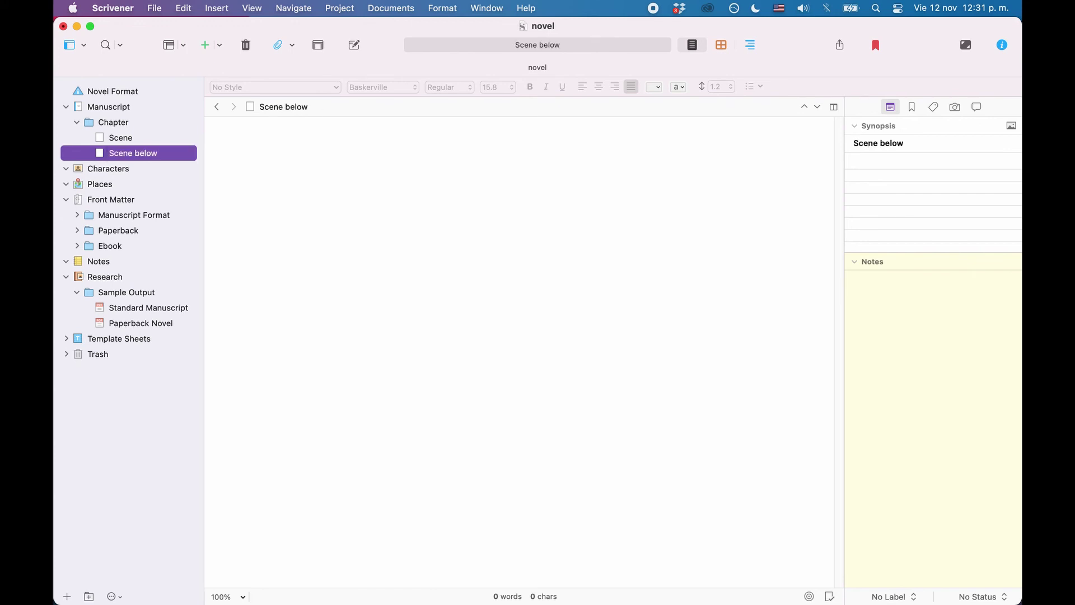
drag(128, 153, 116, 136)
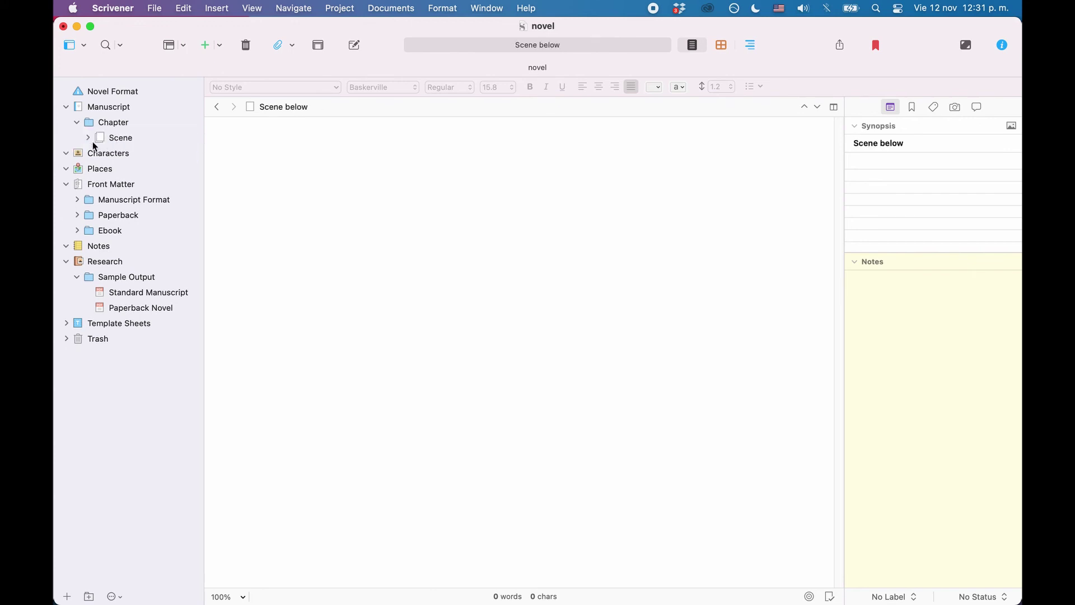
click(88, 137)
Step: Check in the project settings which structure-based section types apply to Level 1 files and to Level 2 files and deeper
click(341, 7)
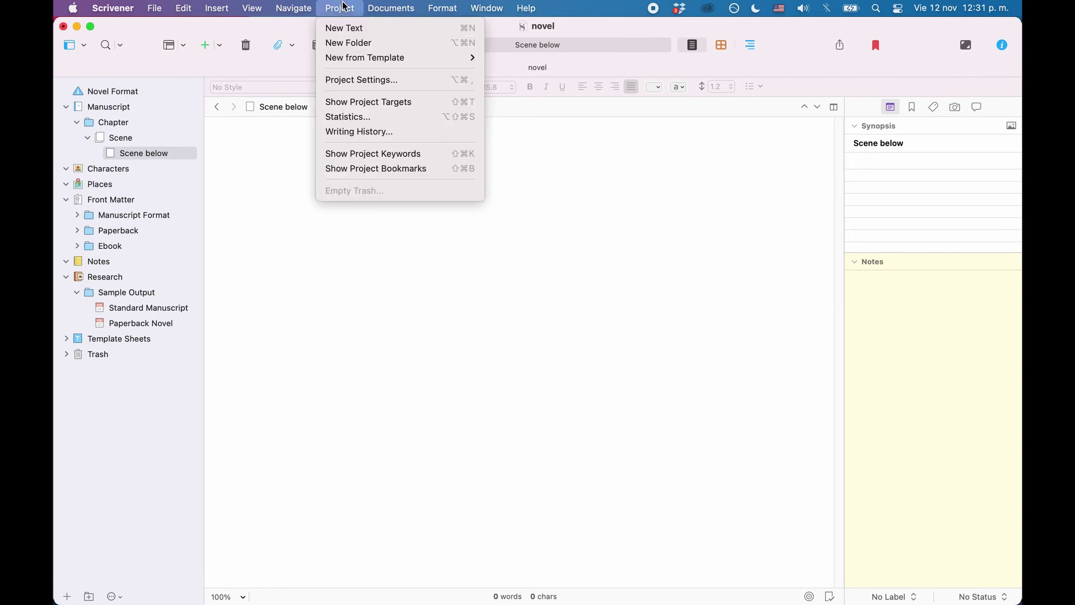
click(359, 80)
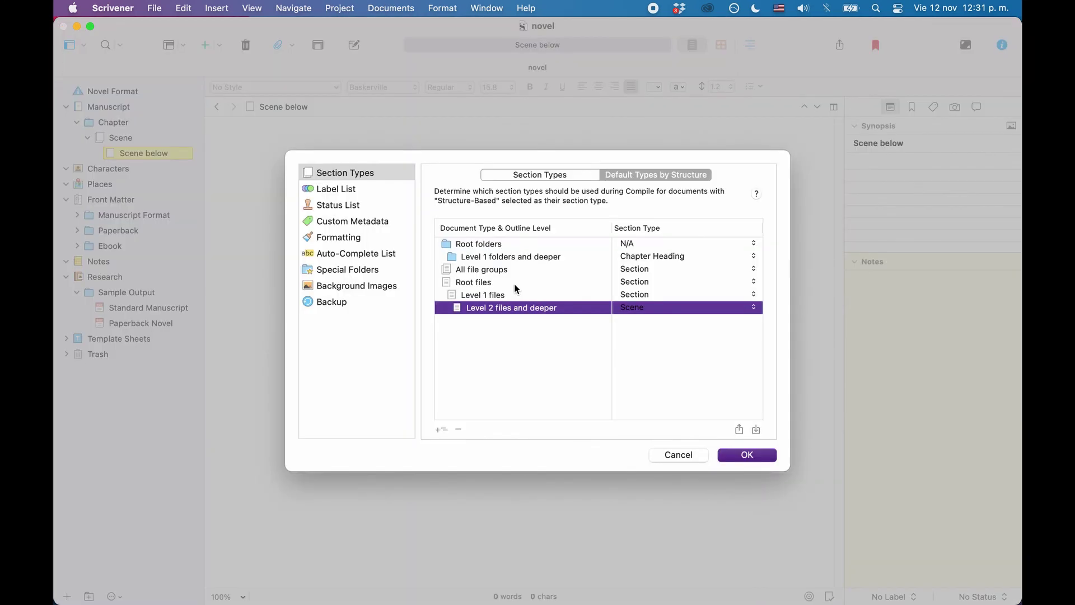
click(472, 297)
click(477, 309)
click(678, 454)
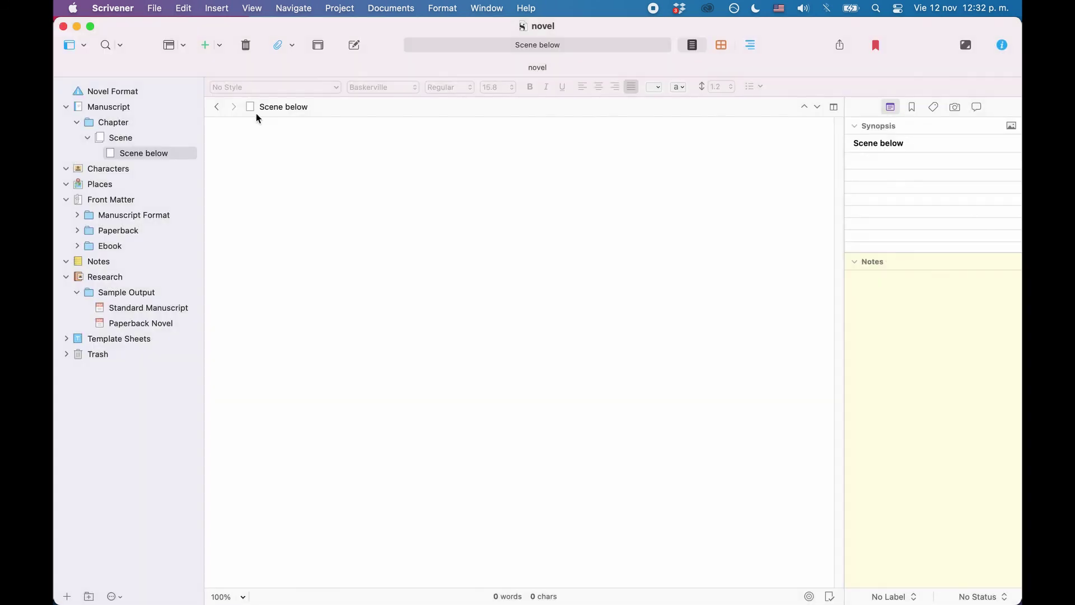
Step: Open the compile settings and examine the section type and default subdocument type options for the Chapter folder
click(154, 7)
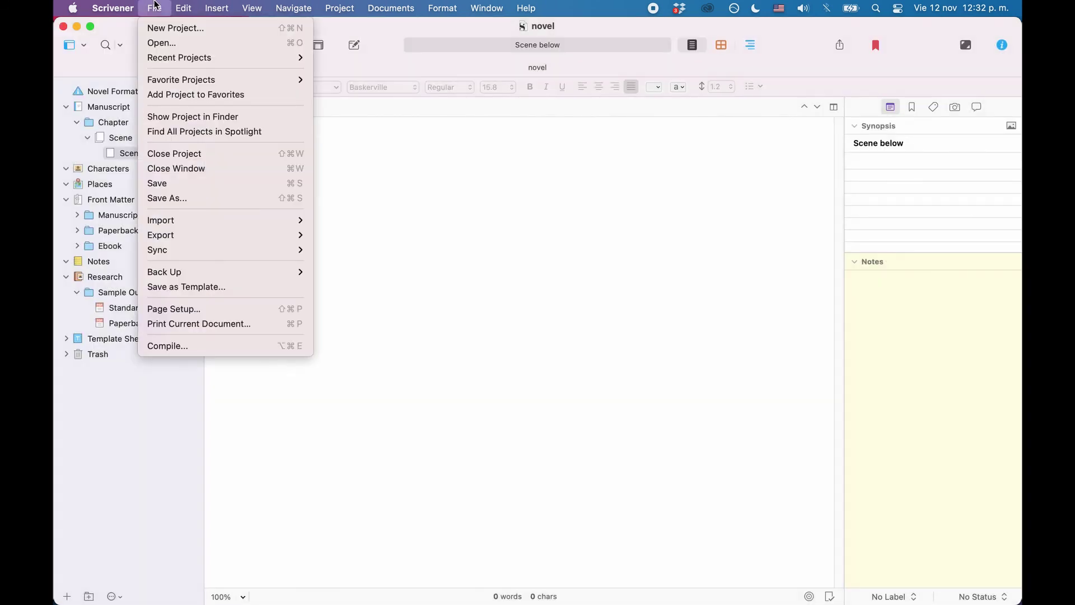
click(239, 341)
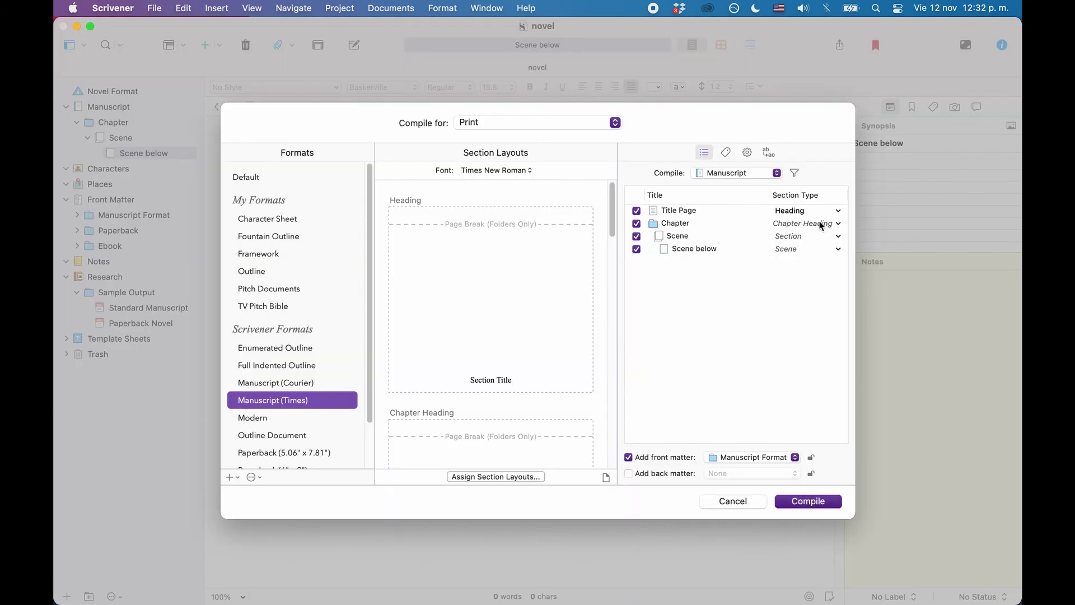
click(836, 223)
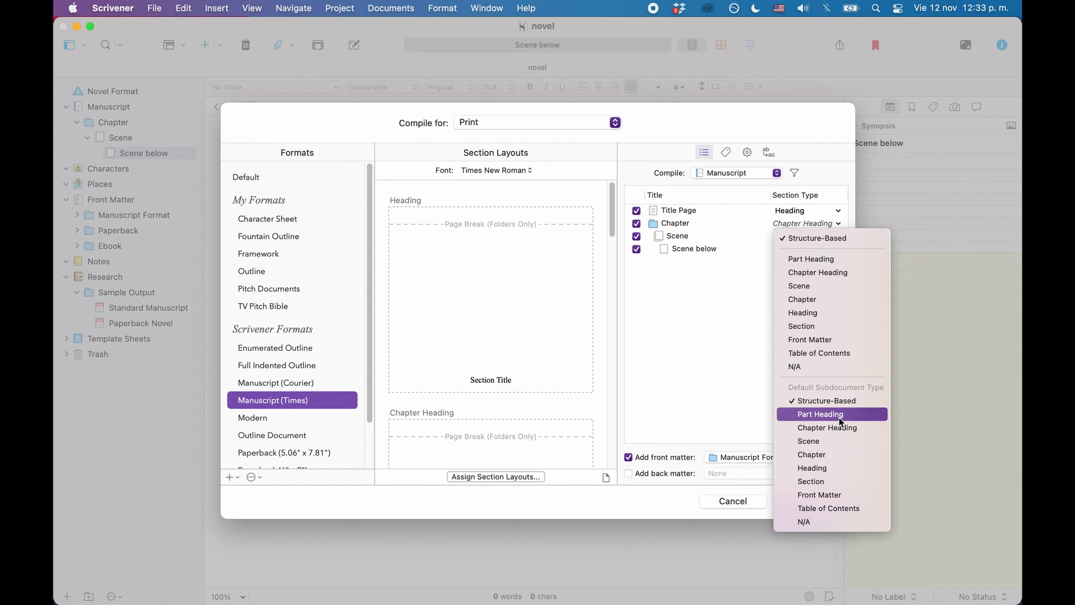
click(722, 299)
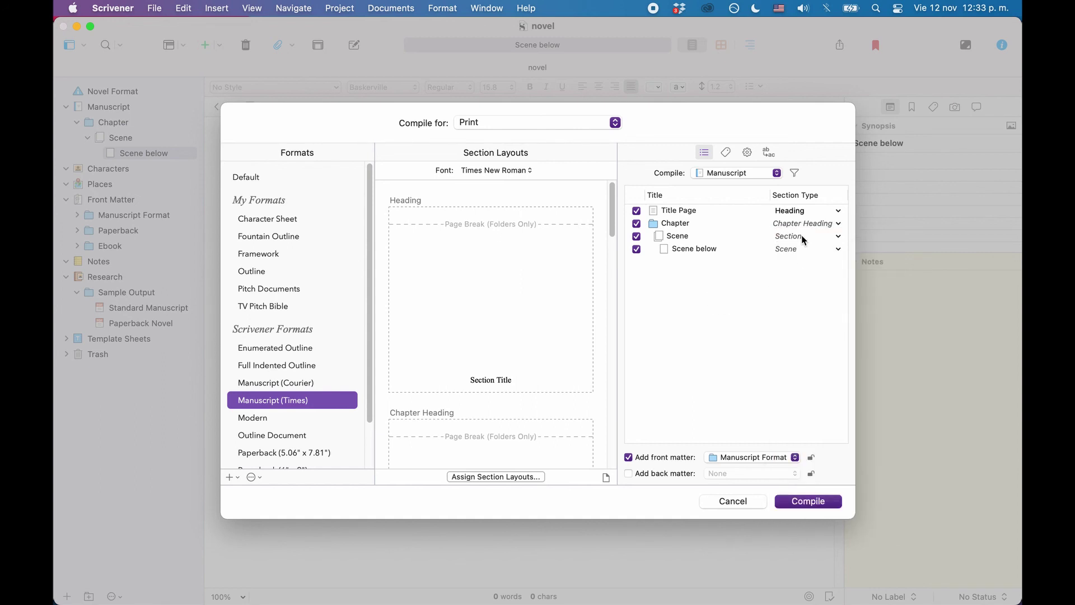
Step: Try Heading as the default subdocument type for the Scene document's subdocuments, and restore it to Structure-Based
click(825, 236)
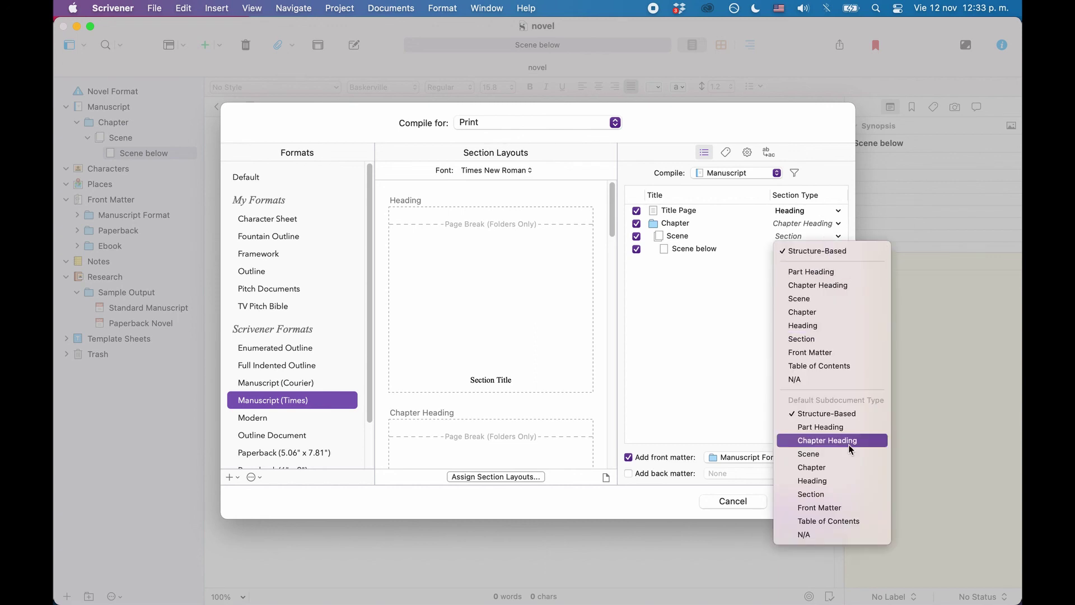
click(846, 480)
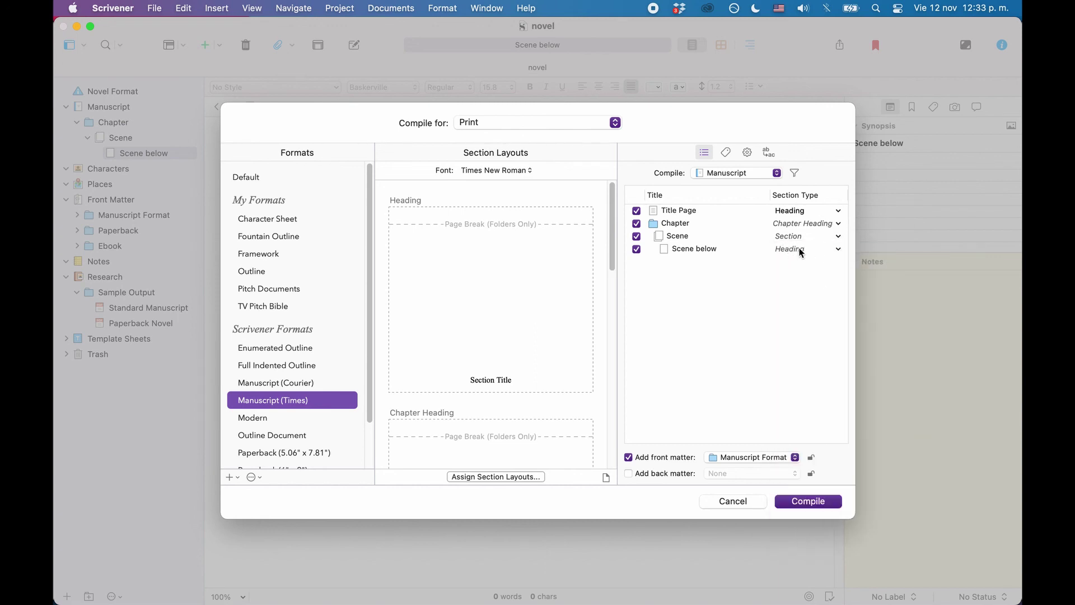
click(821, 248)
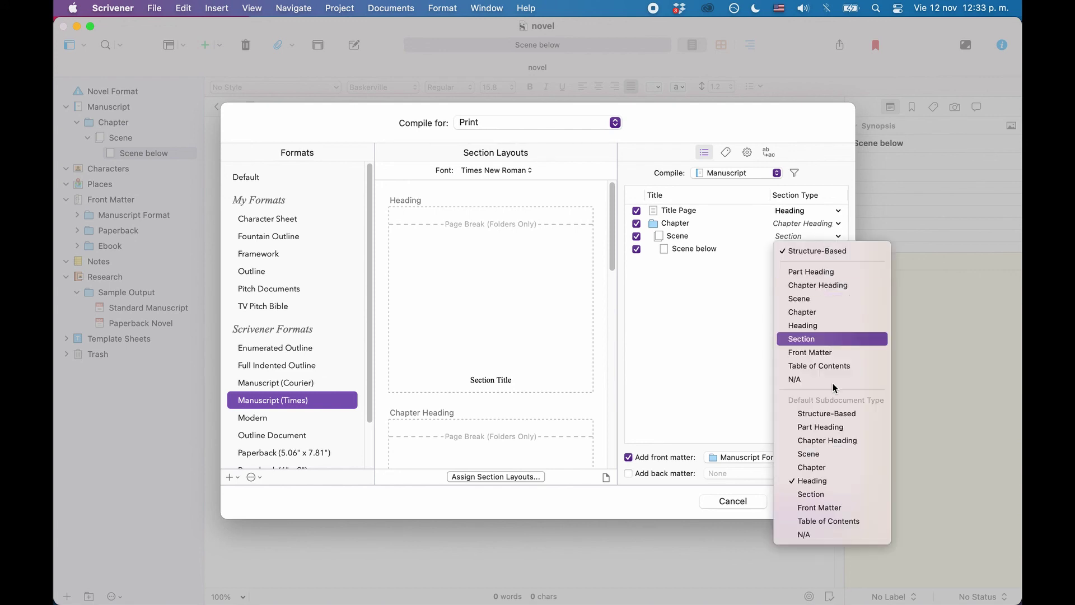
click(833, 413)
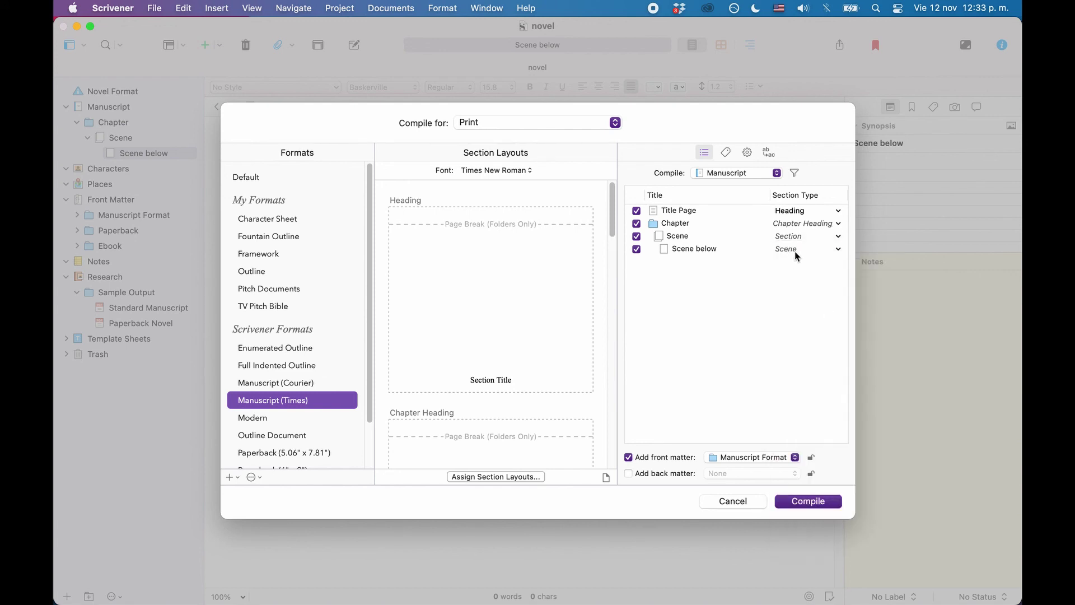